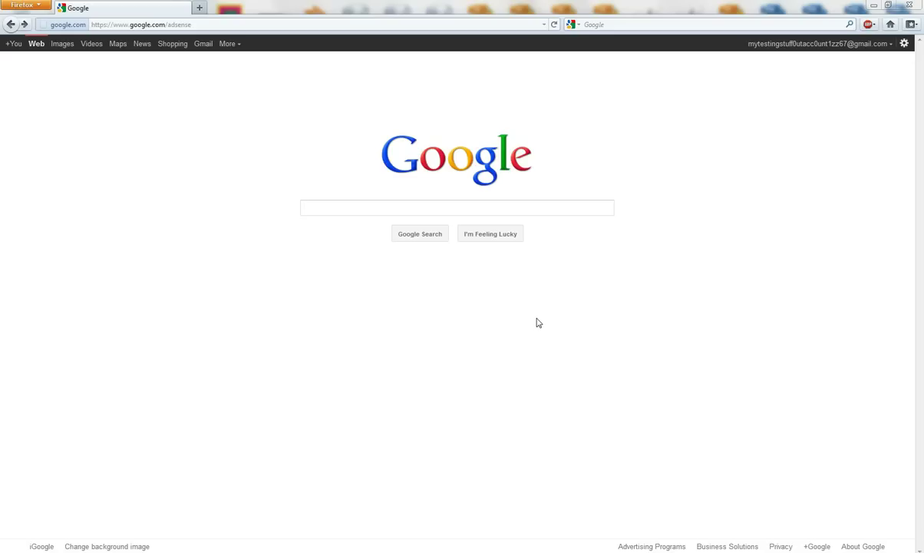
pyautogui.click(241, 26)
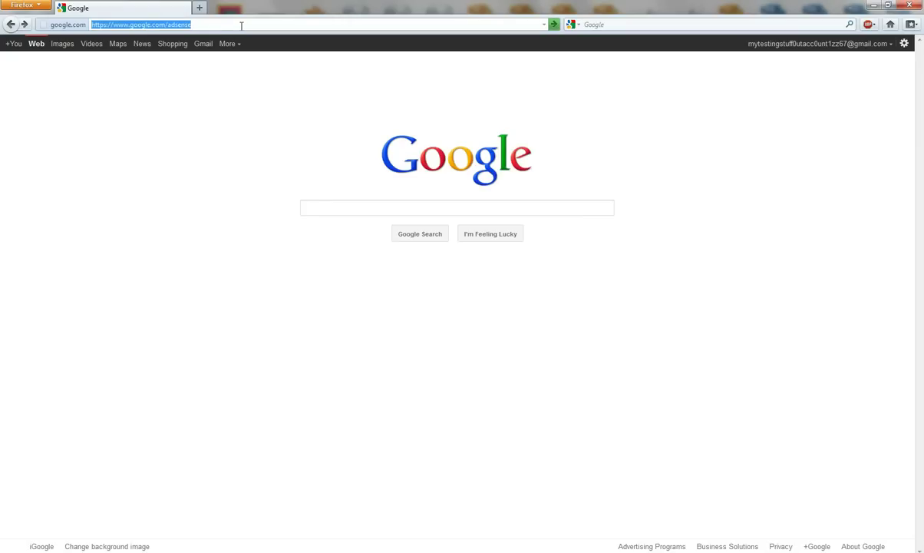
pyautogui.click(198, 24)
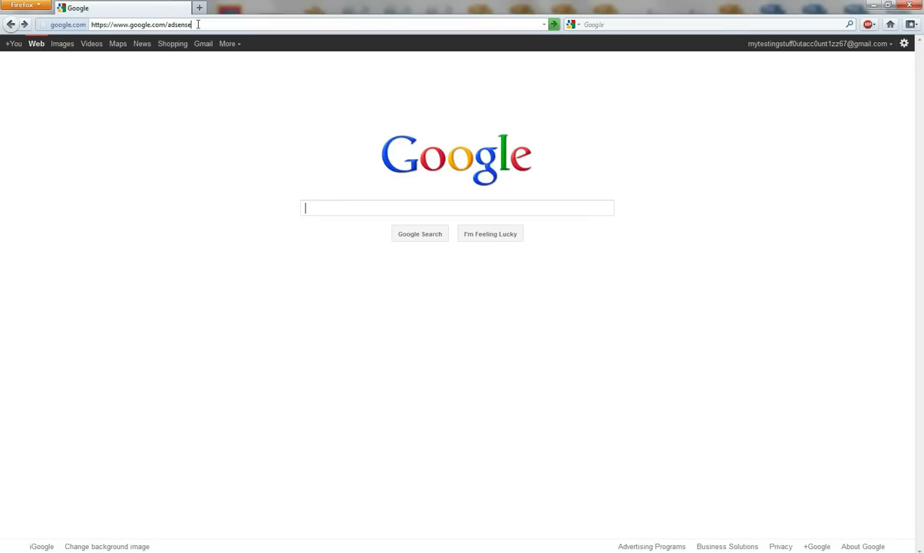
pyautogui.press('Return')
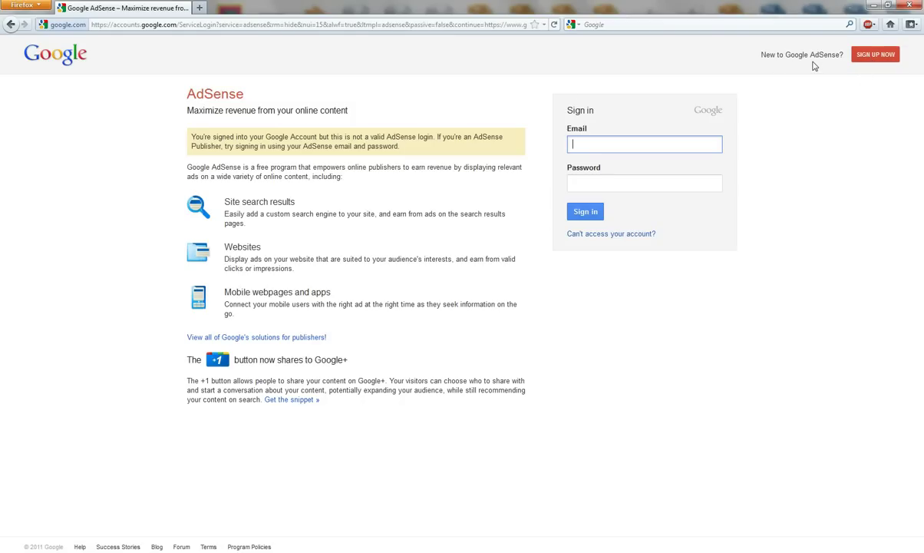
pyautogui.click(882, 60)
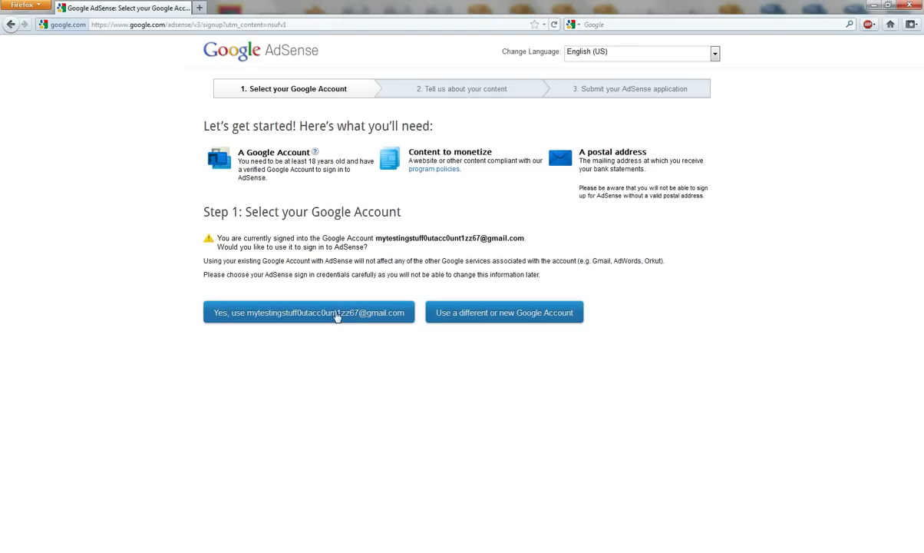
pyautogui.click(325, 317)
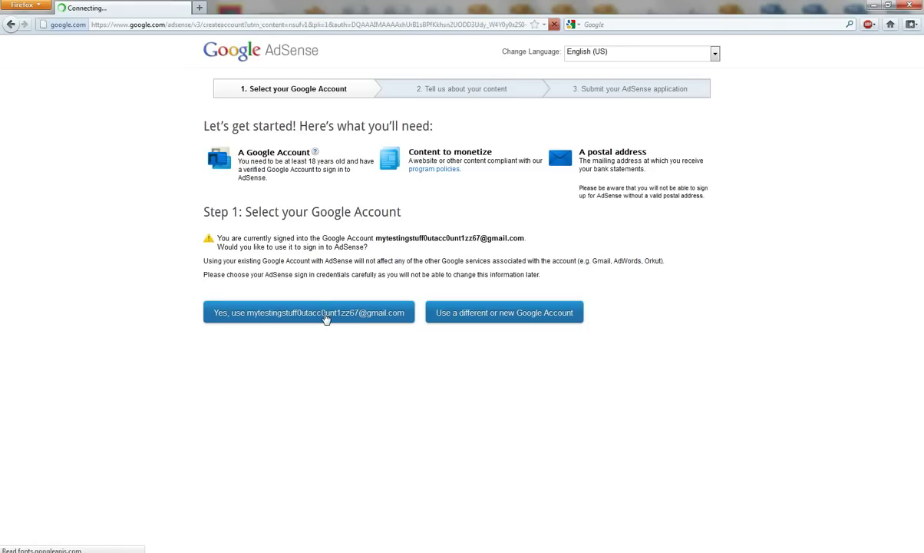
pyautogui.click(367, 196)
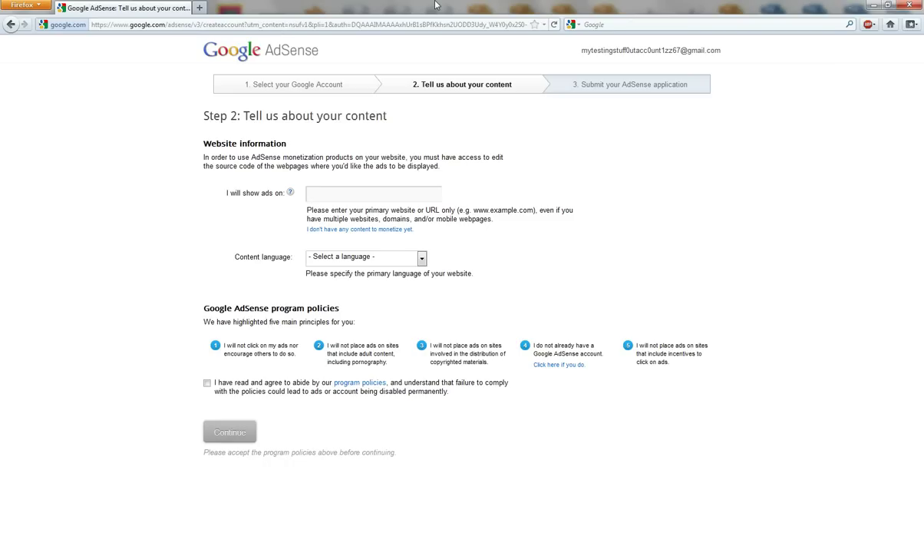
pyautogui.write('www.howtobusinesswebsite.')
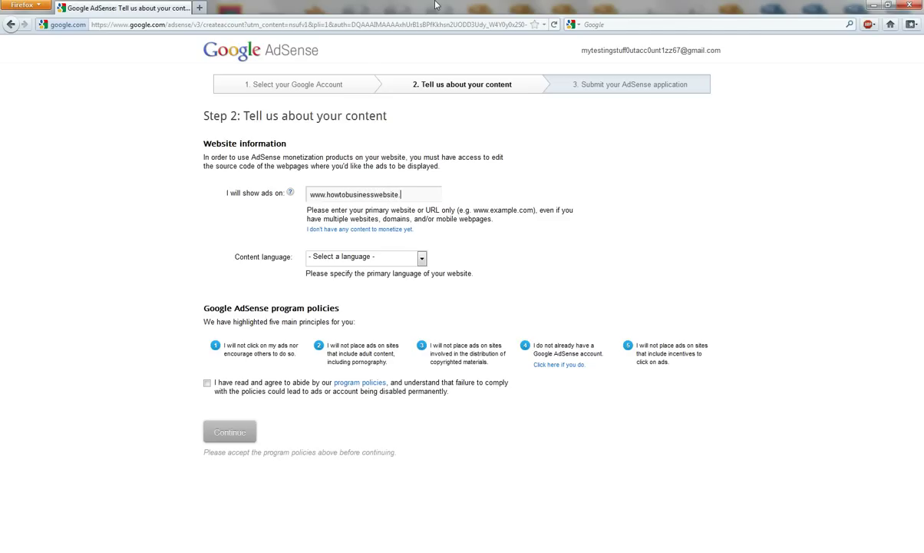
pyautogui.write('com')
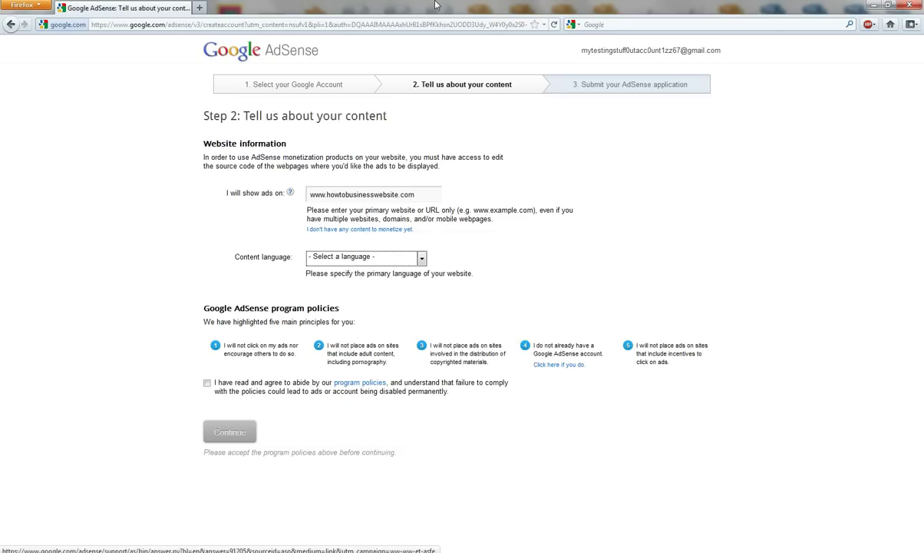
pyautogui.press('Tab')
pyautogui.press('e')
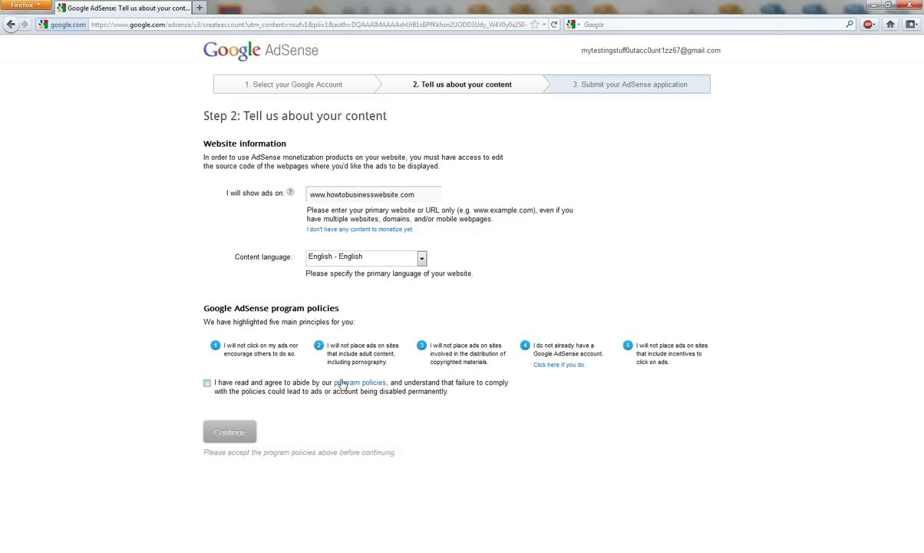
pyautogui.click(206, 382)
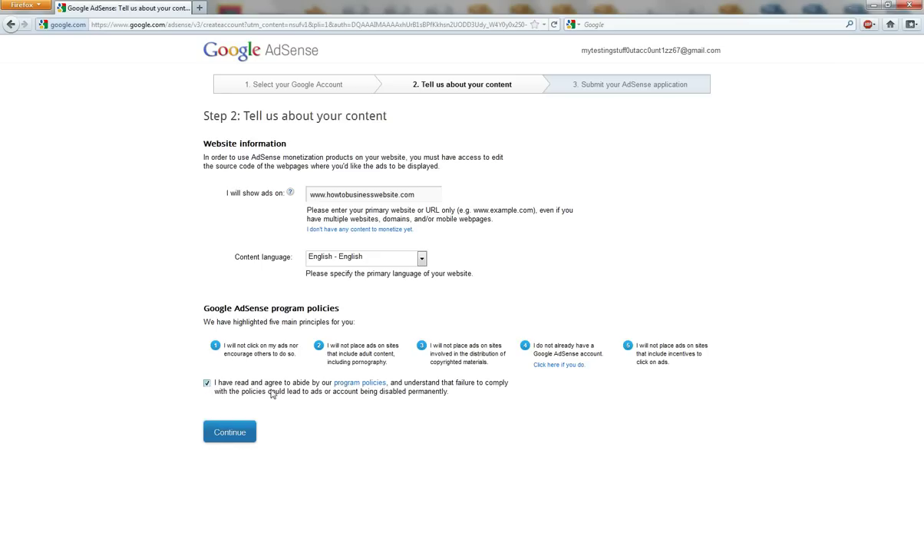
pyautogui.click(241, 439)
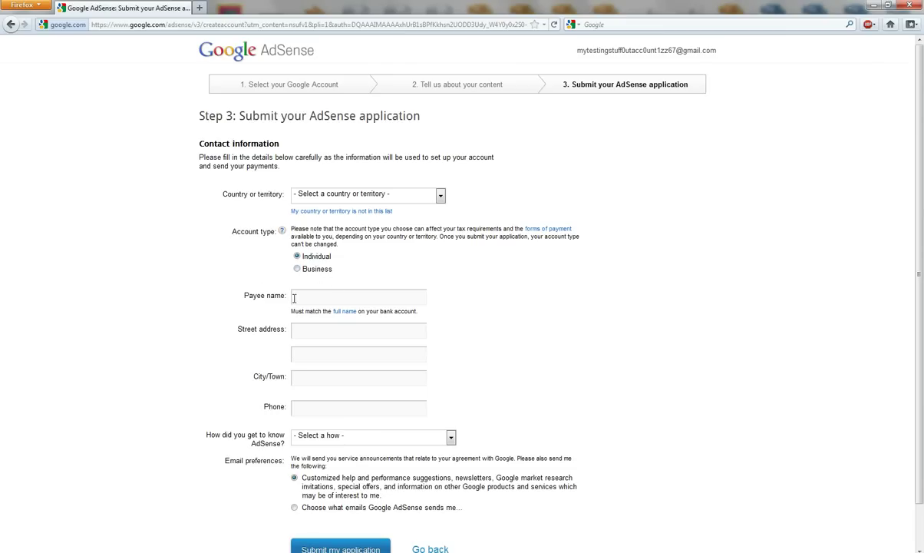
# - Preview the contact fields required for a Business account type, and return to Individual
pyautogui.click(297, 268)
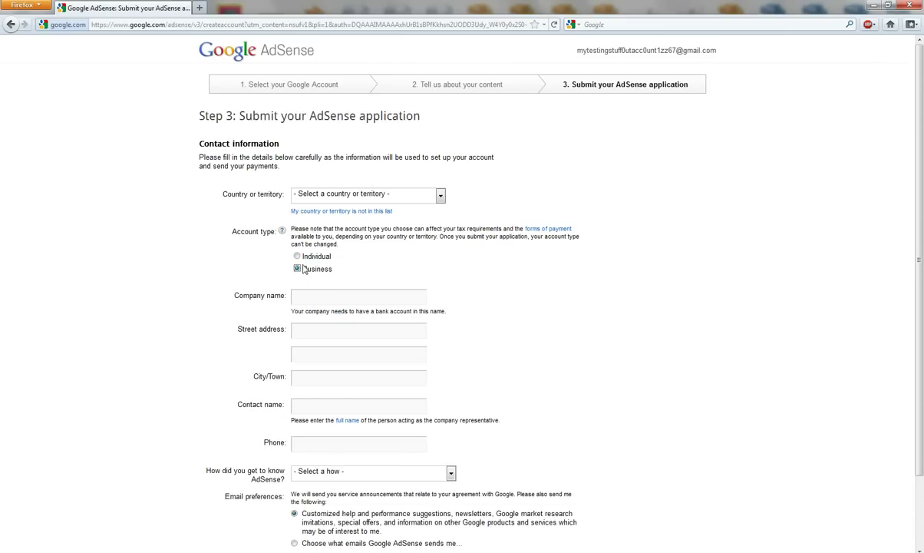
pyautogui.click(301, 297)
pyautogui.click(305, 405)
pyautogui.click(296, 256)
# - Fill in the contact information with placeholder entries for the payee name, street address, city or town, and phone number
pyautogui.click(307, 297)
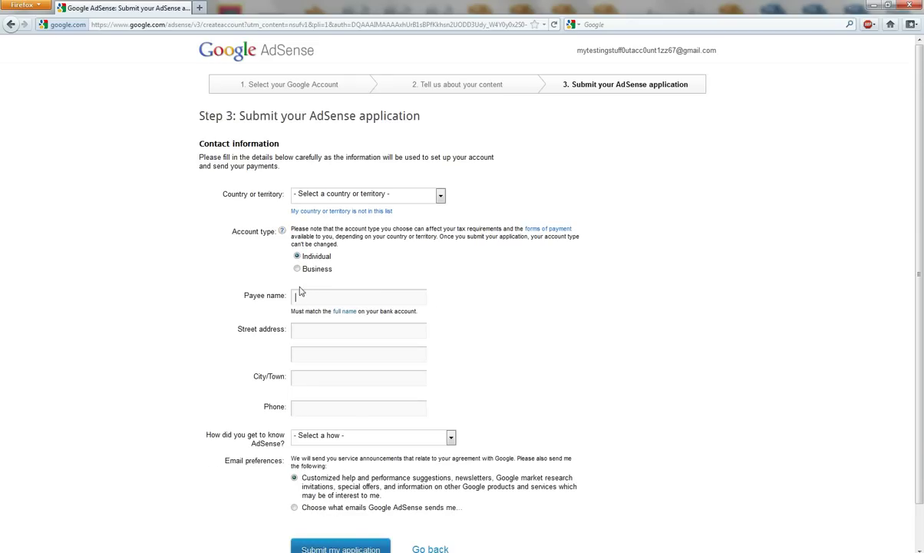
pyautogui.write('your name')
pyautogui.press('Tab')
pyautogui.press('Tab')
pyautogui.write('124')
pyautogui.press('BackSpace')
pyautogui.write('3 your address')
pyautogui.press('Tab')
pyautogui.press('Tab')
pyautogui.write('your town')
pyautogui.press('Tab')
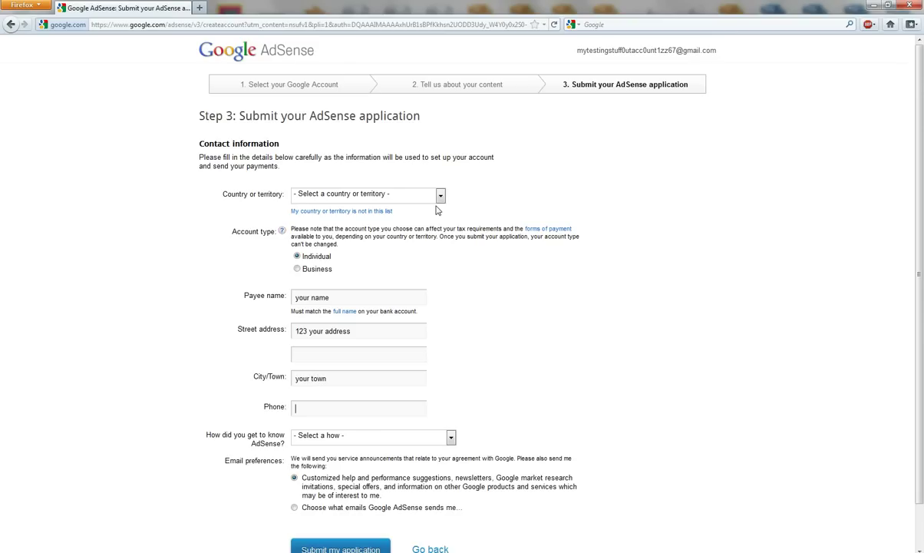
pyautogui.write('12343534534')
pyautogui.press('Tab')
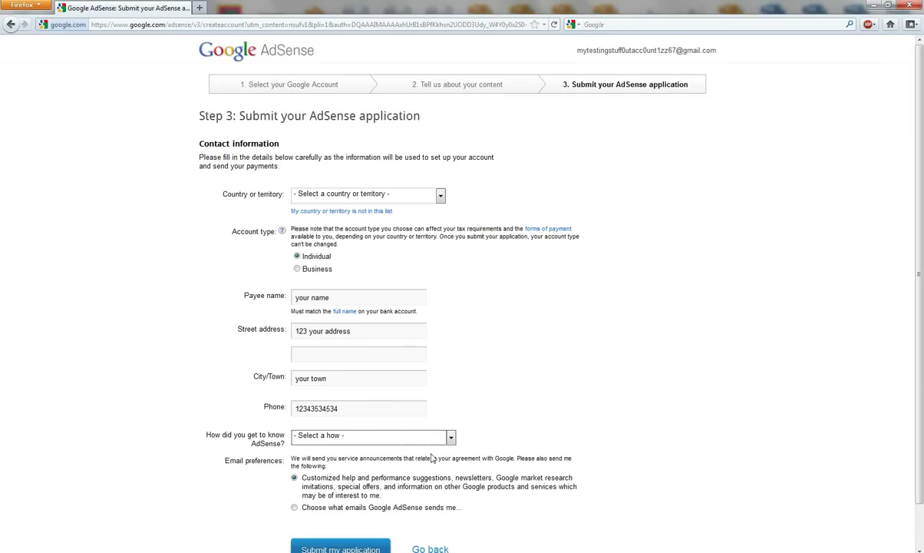
# - Answer how you got to know AdSense with Friend/Colleague
pyautogui.click(406, 436)
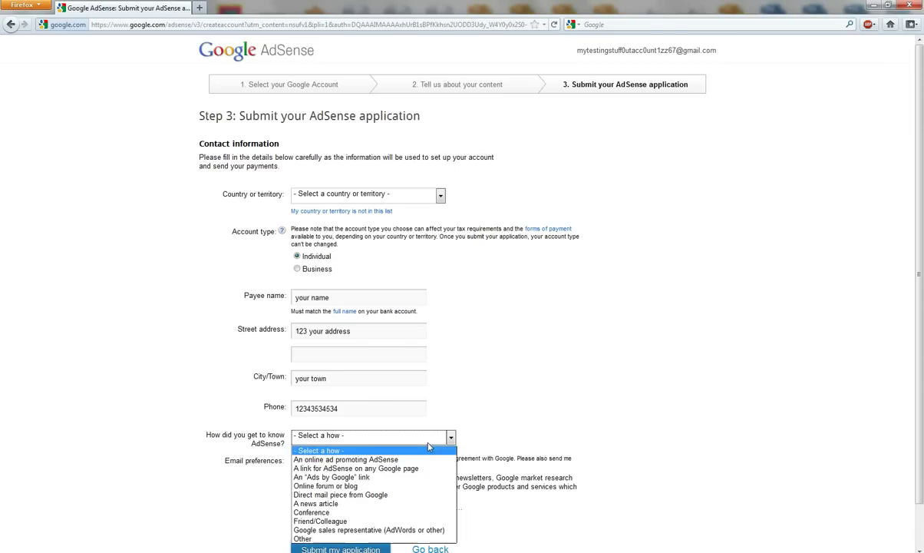
pyautogui.click(307, 521)
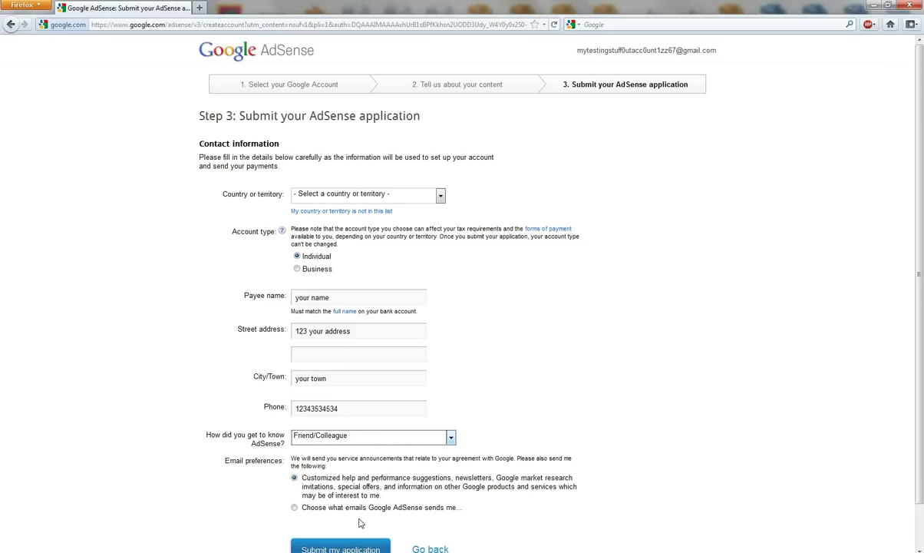
pyautogui.scroll(-1, 263, 495)
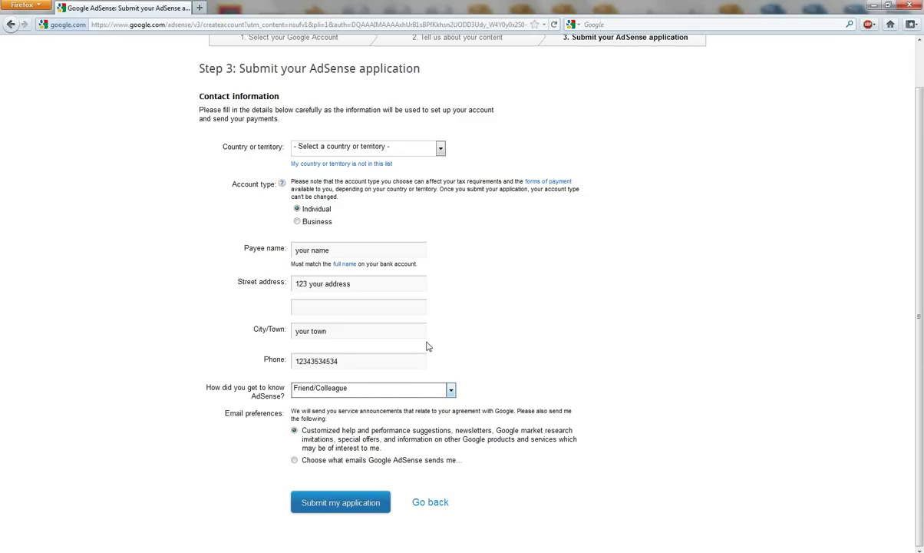
pyautogui.scroll(1, 174, 537)
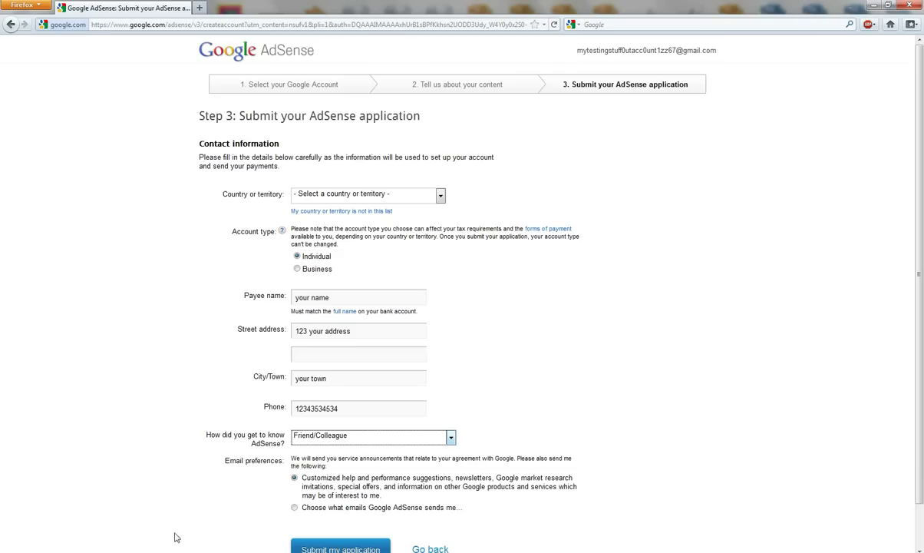
pyautogui.scroll(-1, 135, 497)
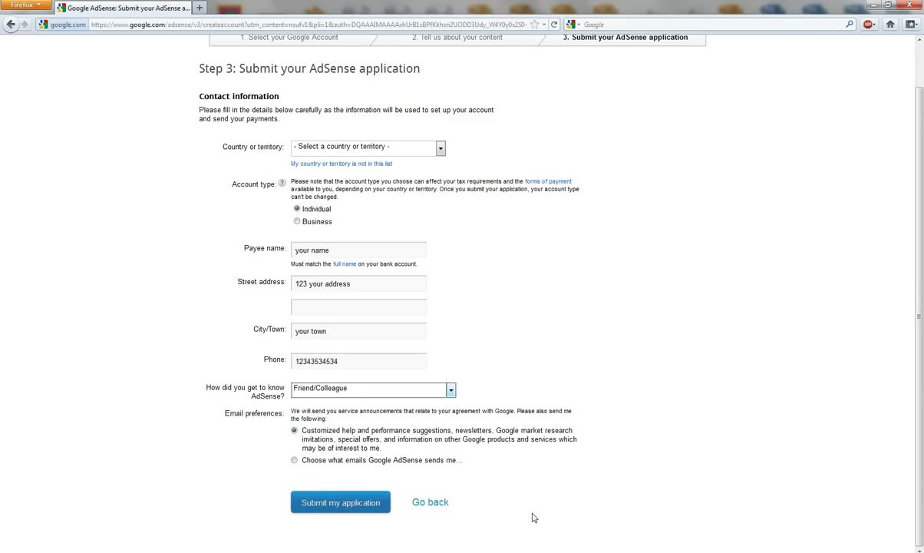
pyautogui.scroll(1, 534, 518)
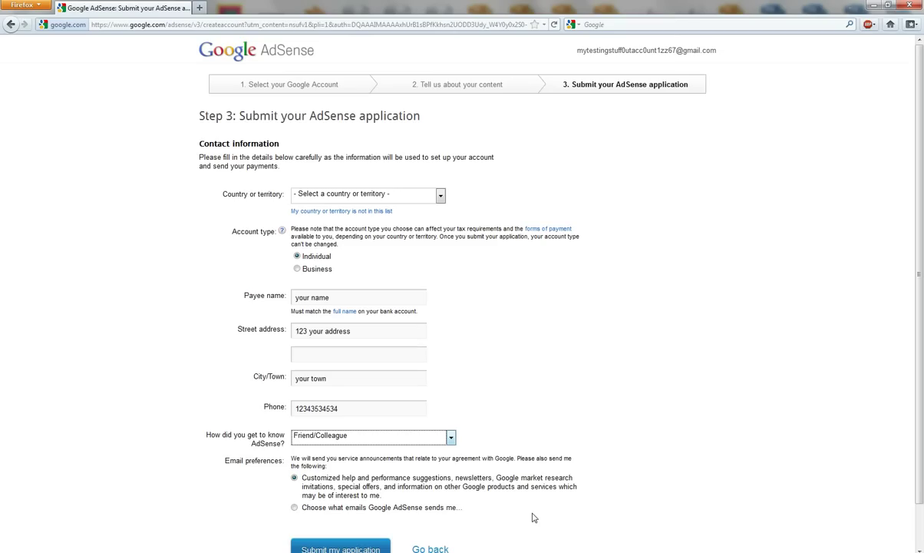